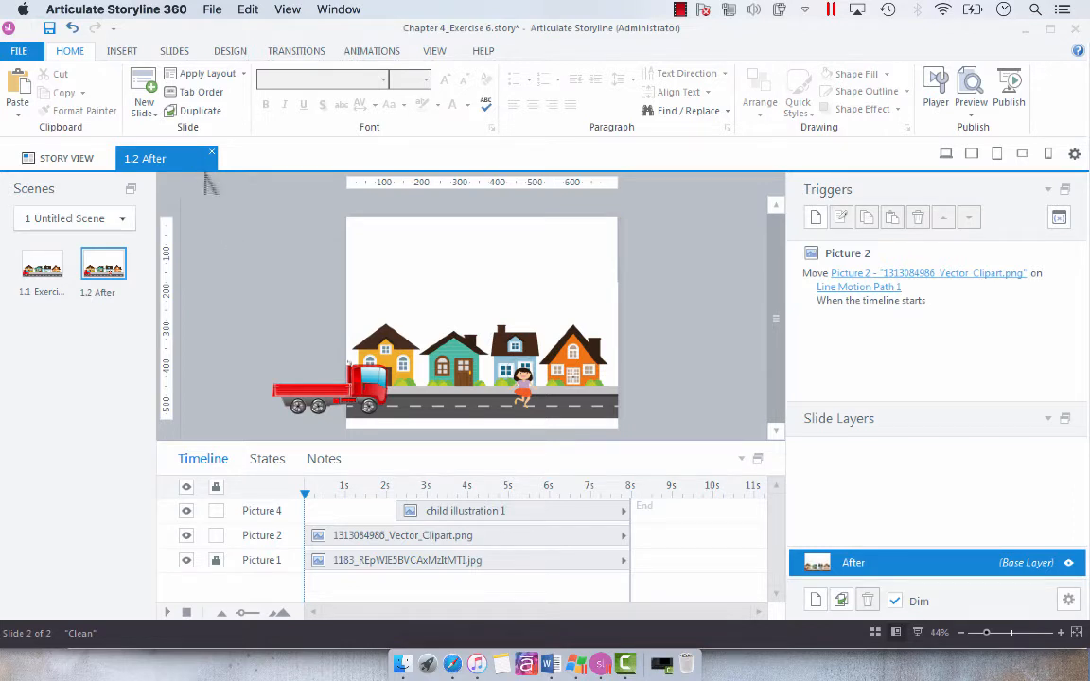
Record a microphone narration clip for the After slide and save it to the timeline.
click(121, 51)
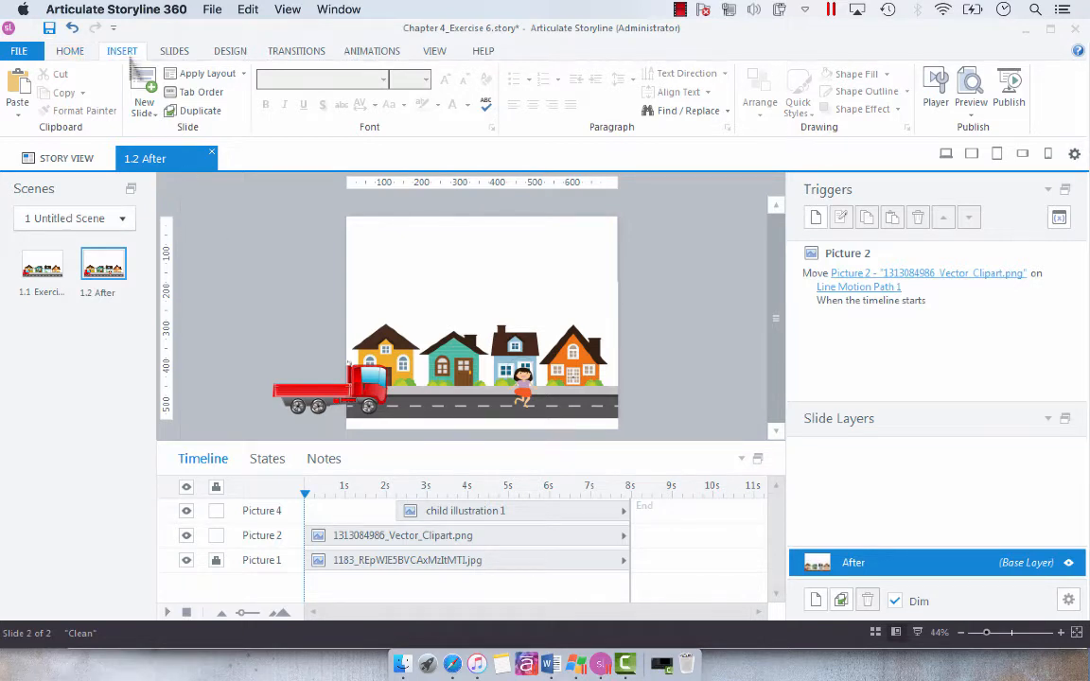
click(506, 106)
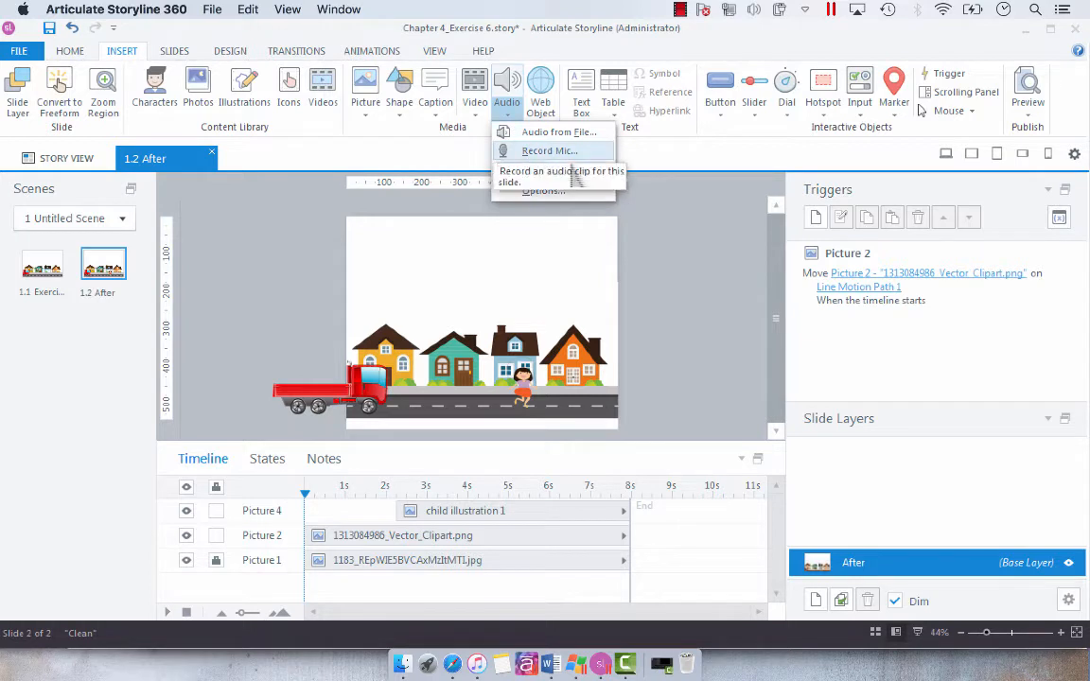
click(568, 153)
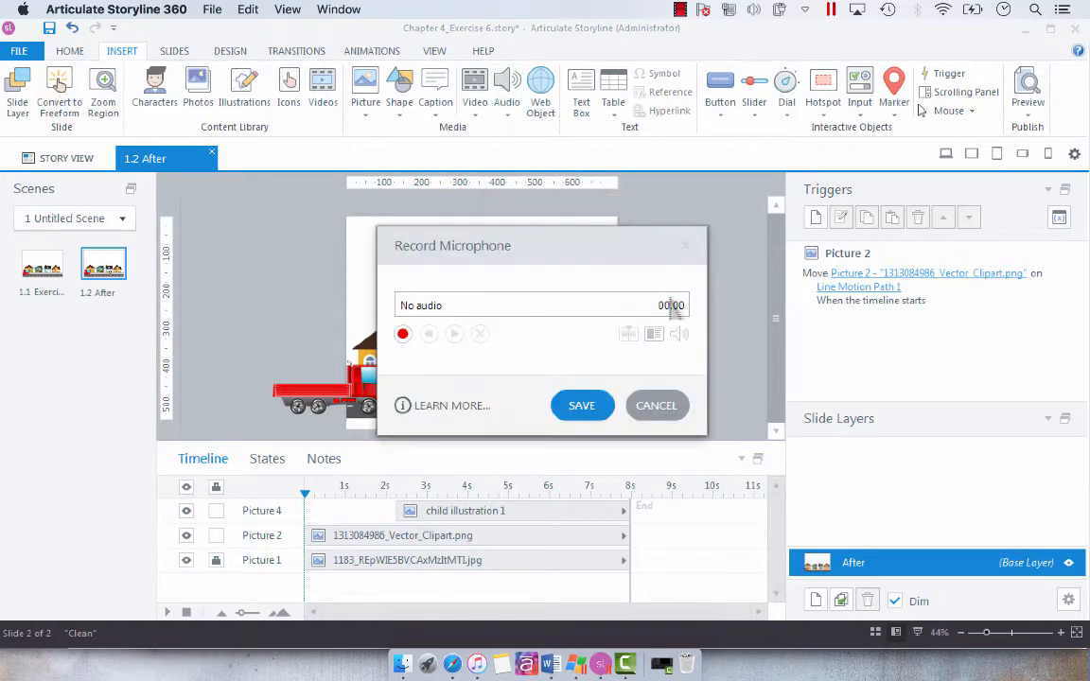
click(402, 333)
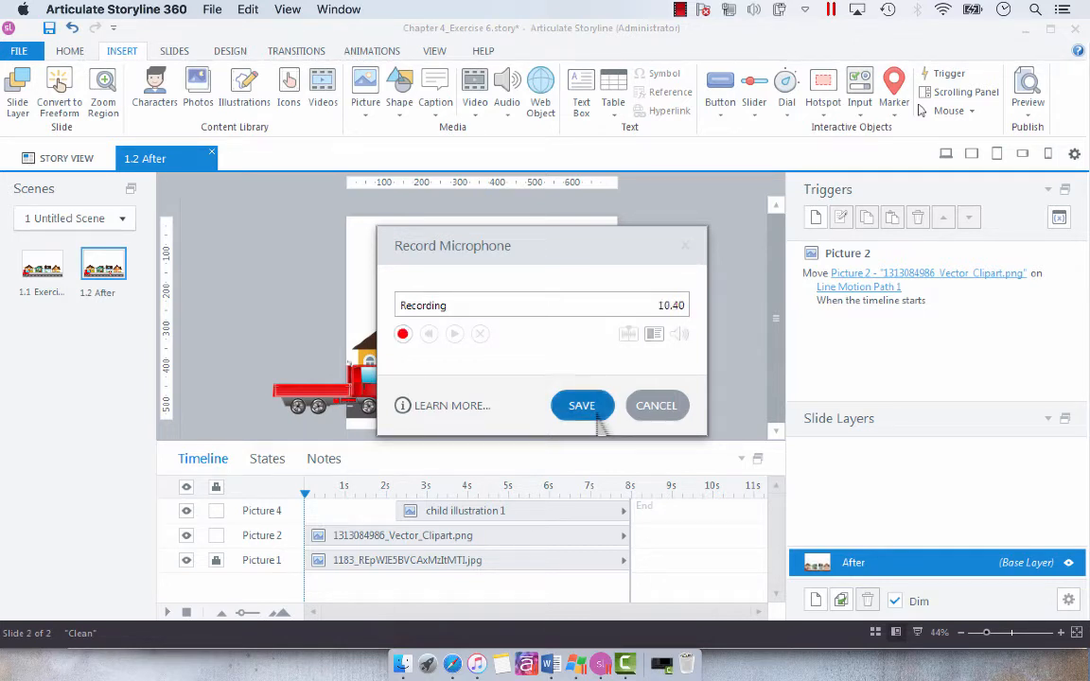
click(596, 413)
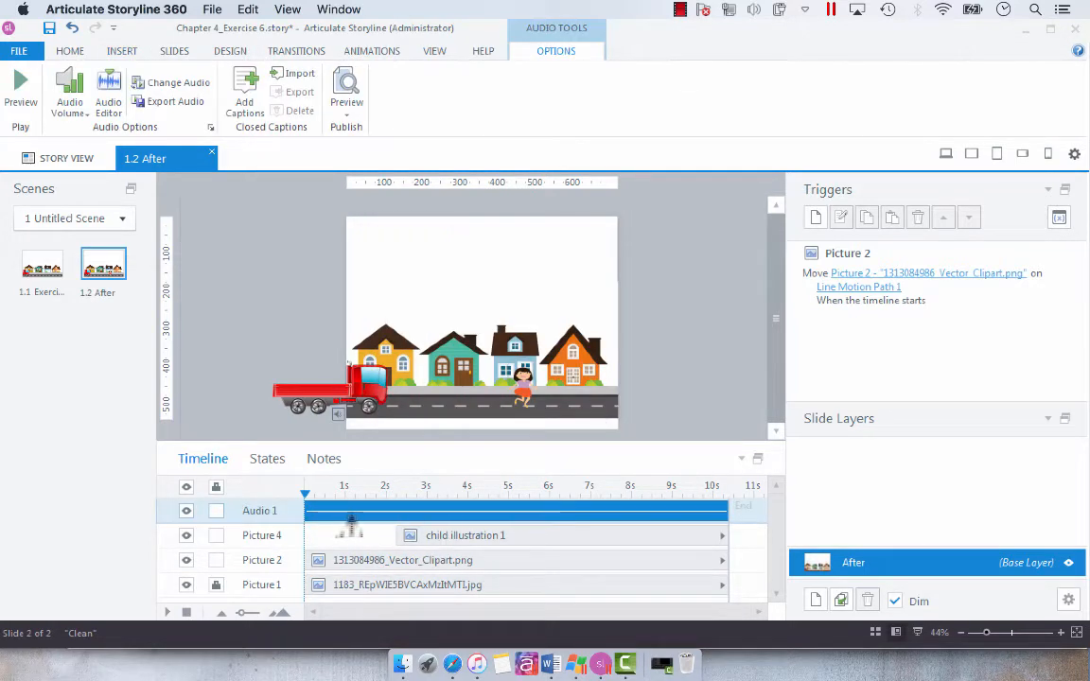
Look over the recorded narration in the Audio Editor, place the playhead near 5.10 s, then save and close.
double_click(593, 517)
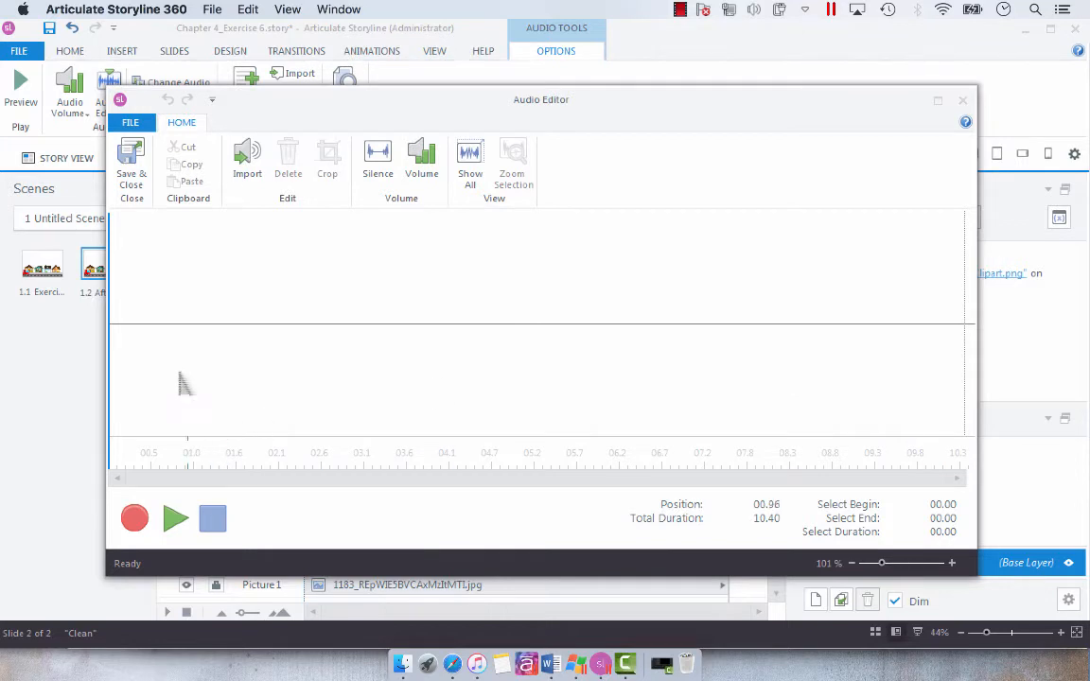
key(super)
click(528, 440)
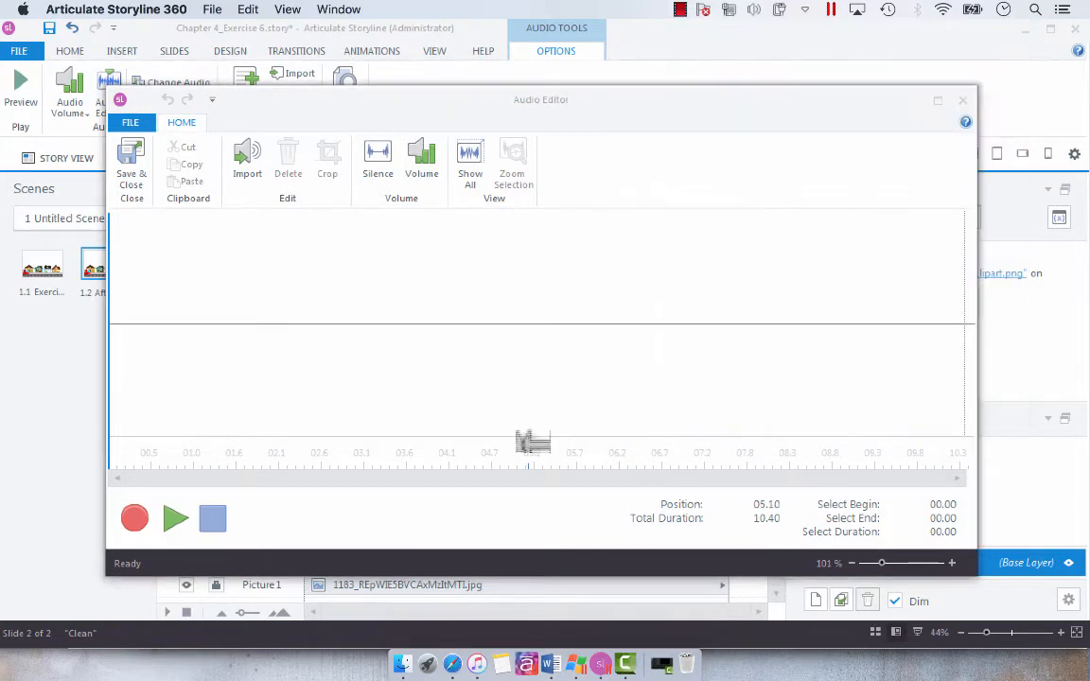
click(131, 163)
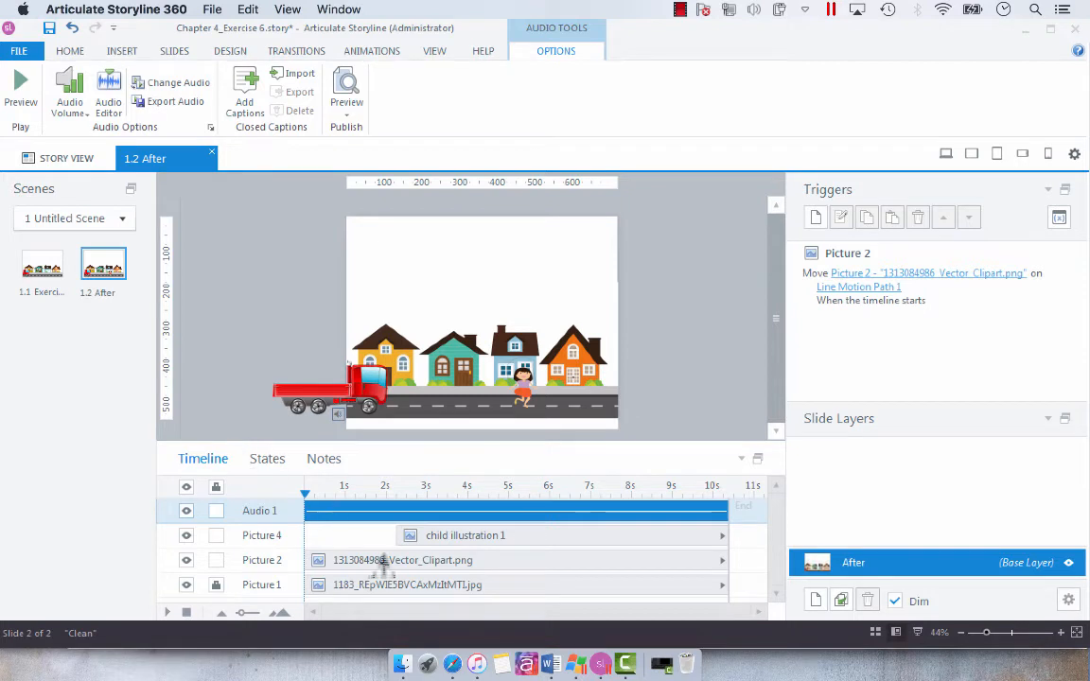
Examine the truck and child pictures on the slide and read the narration script in the slide notes.
click(278, 404)
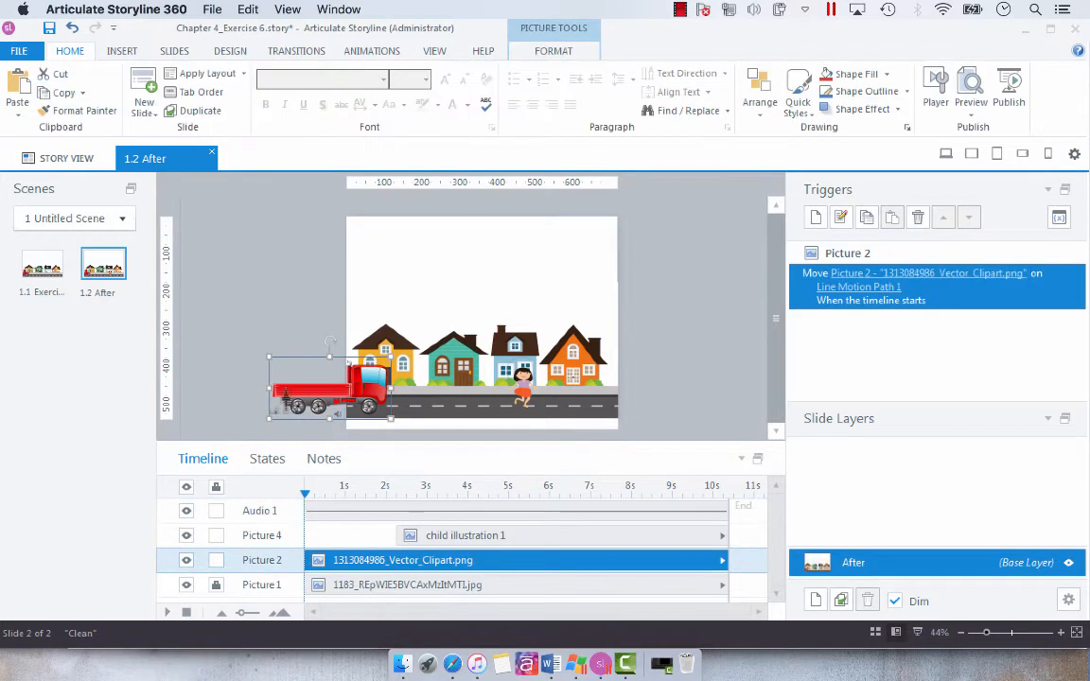
click(728, 422)
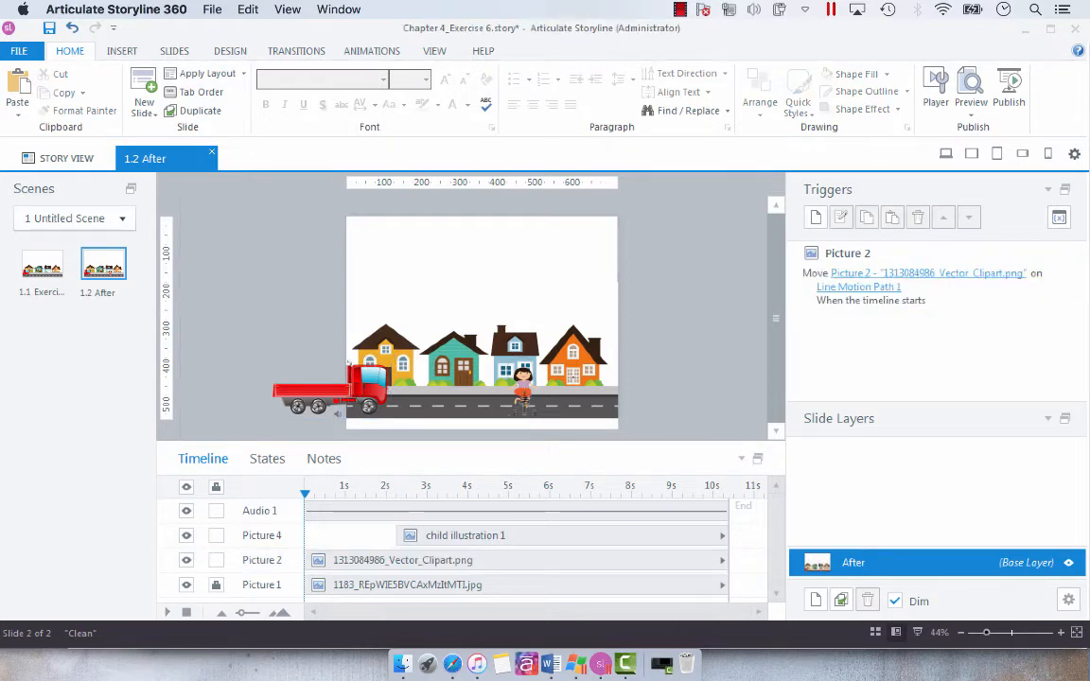
click(522, 403)
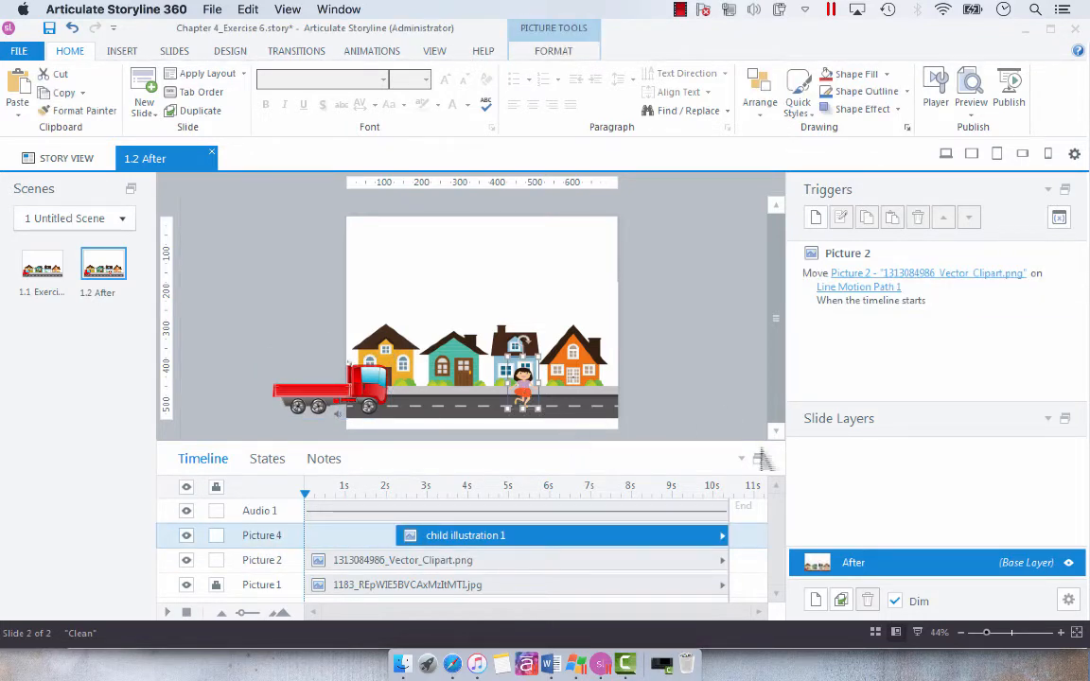
click(677, 402)
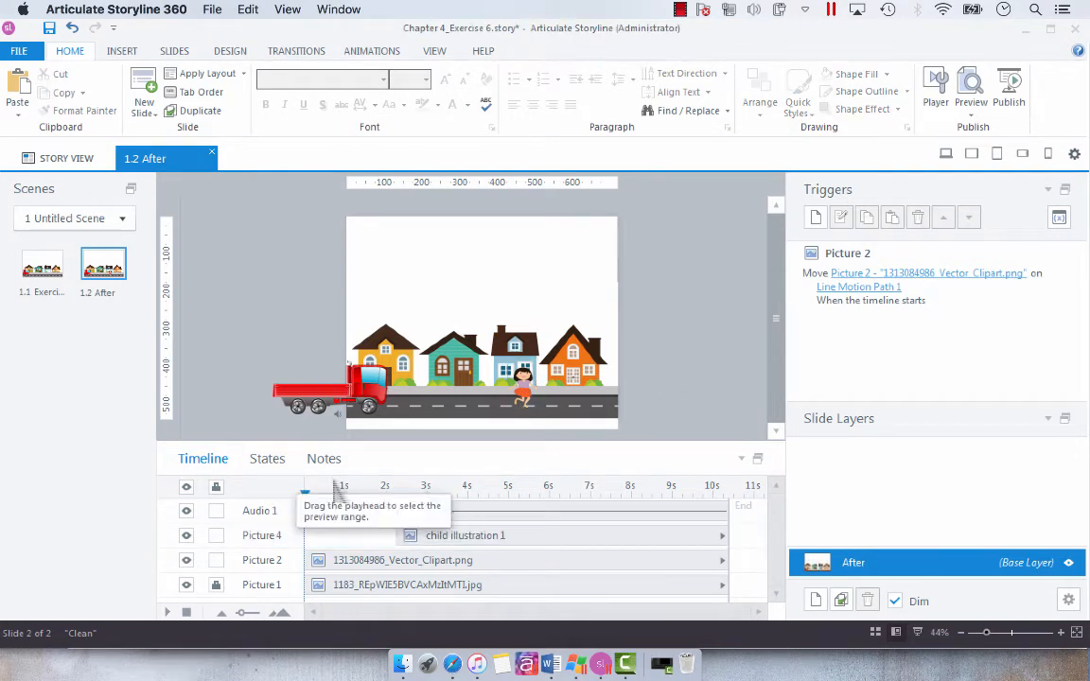
click(320, 459)
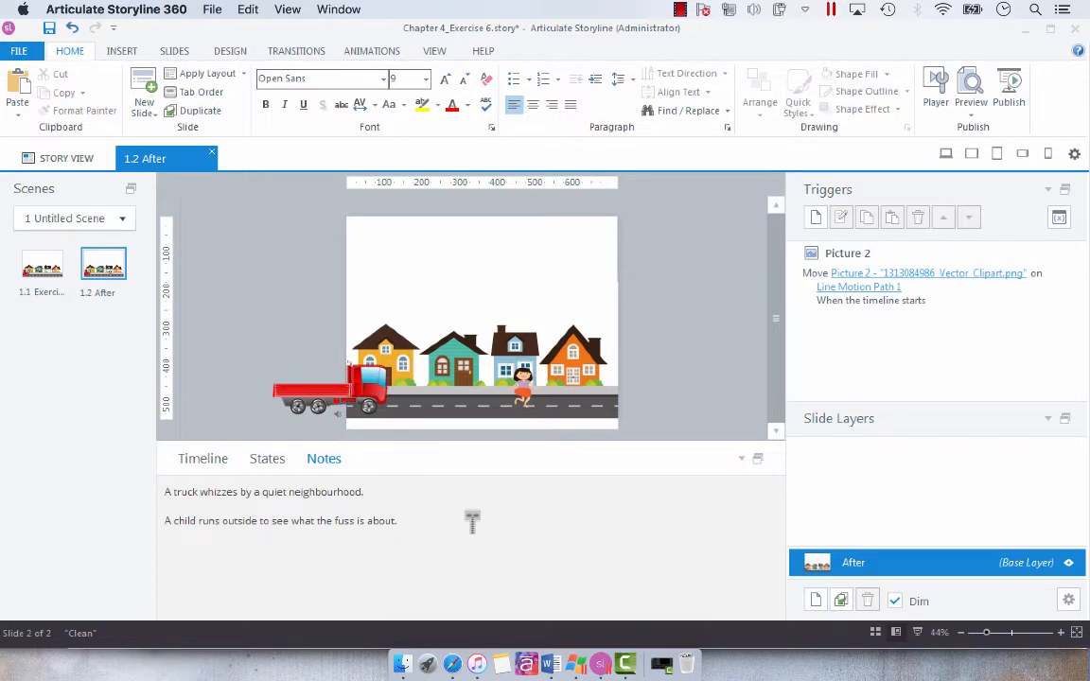
click(210, 456)
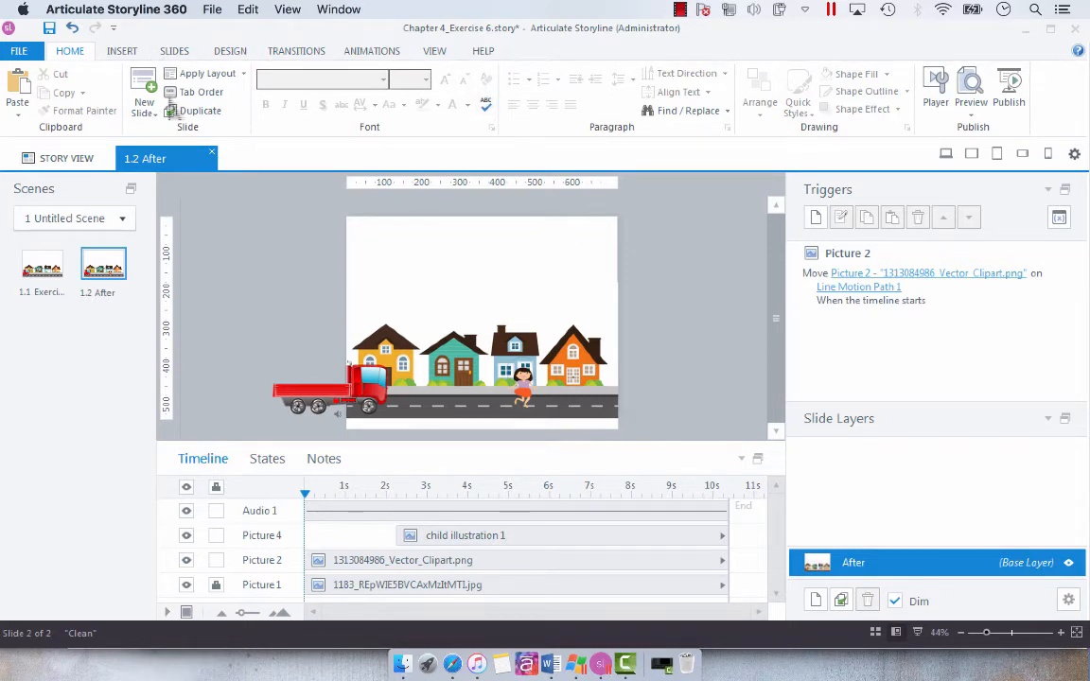
Add closed captions to the narration clip, deleting the last two blank caption blocks, and save.
click(326, 511)
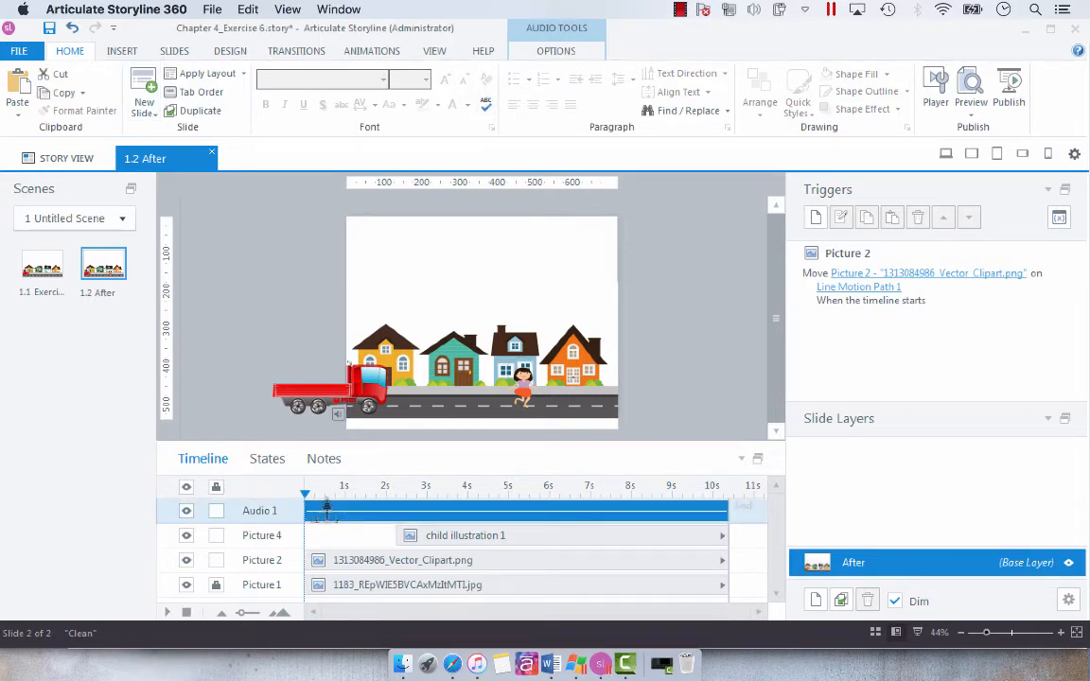
click(555, 52)
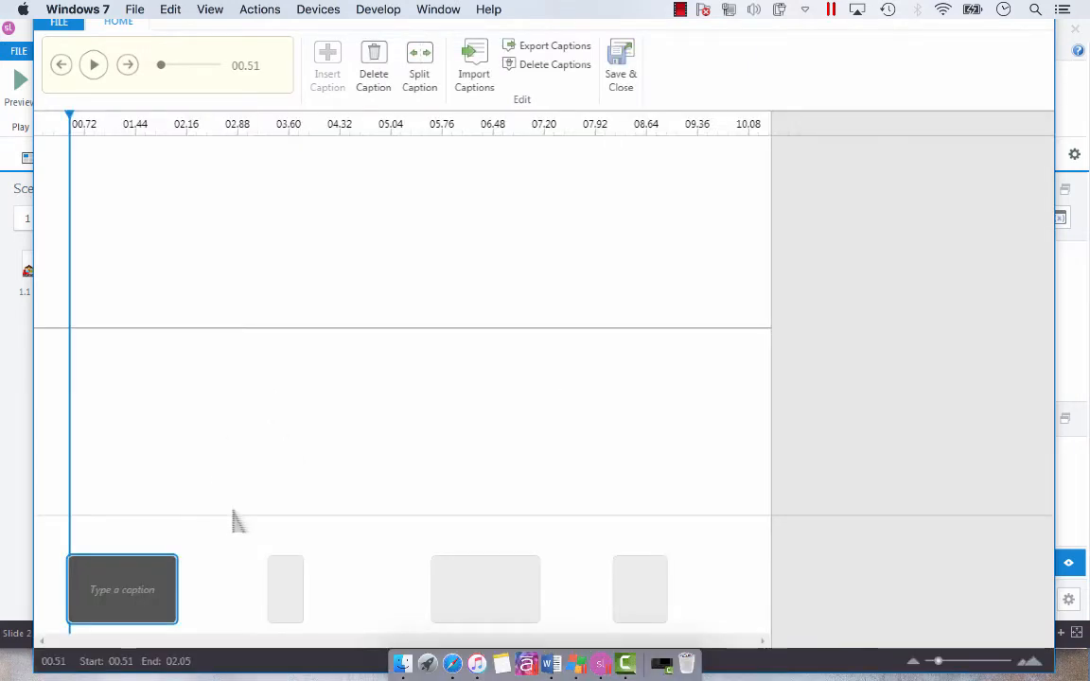
click(665, 565)
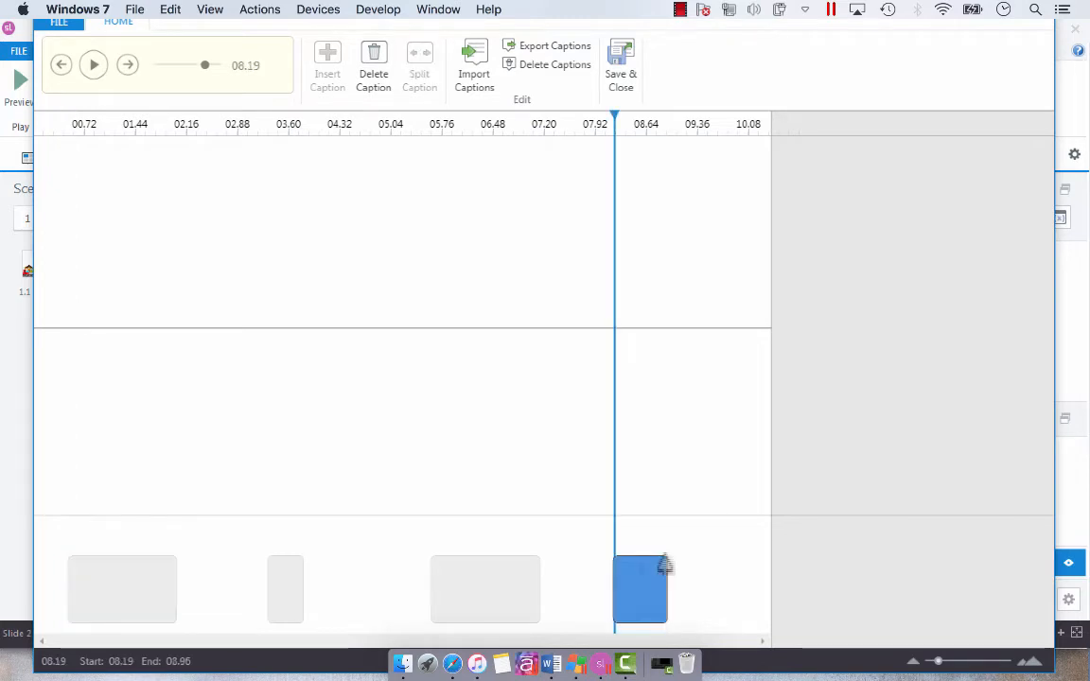
click(374, 72)
click(493, 564)
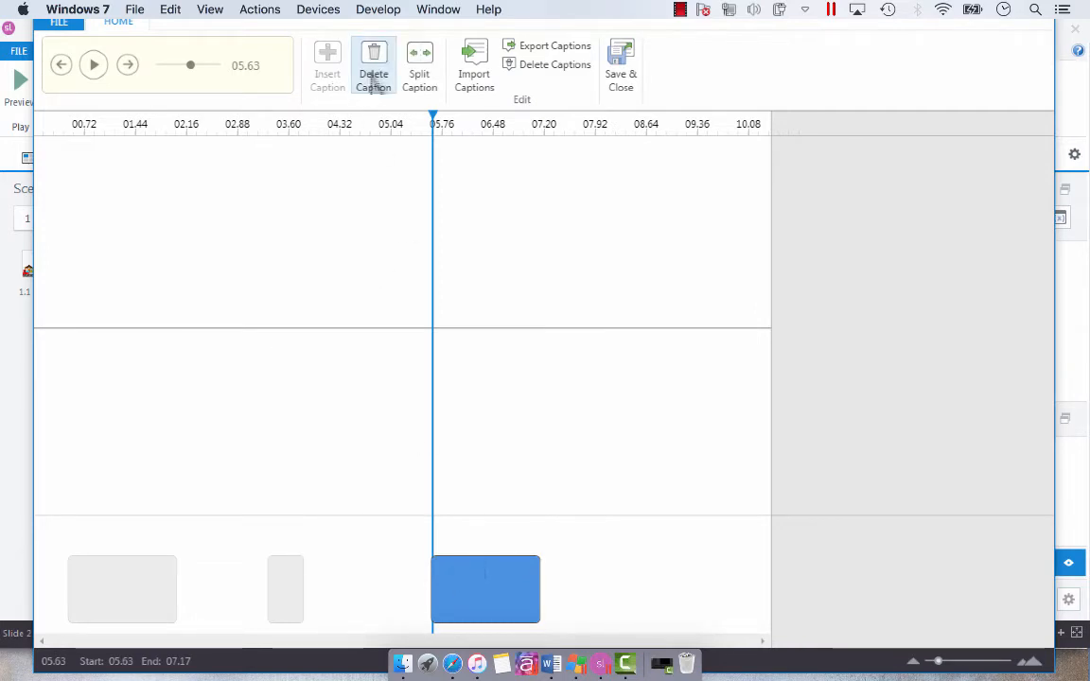
click(373, 73)
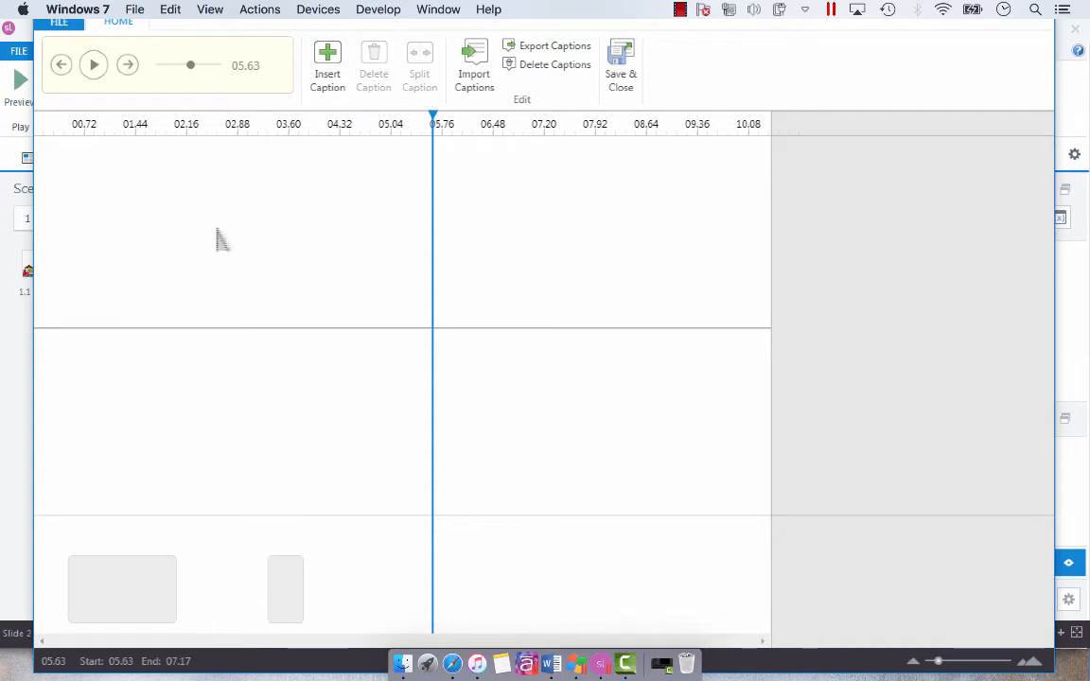
click(617, 81)
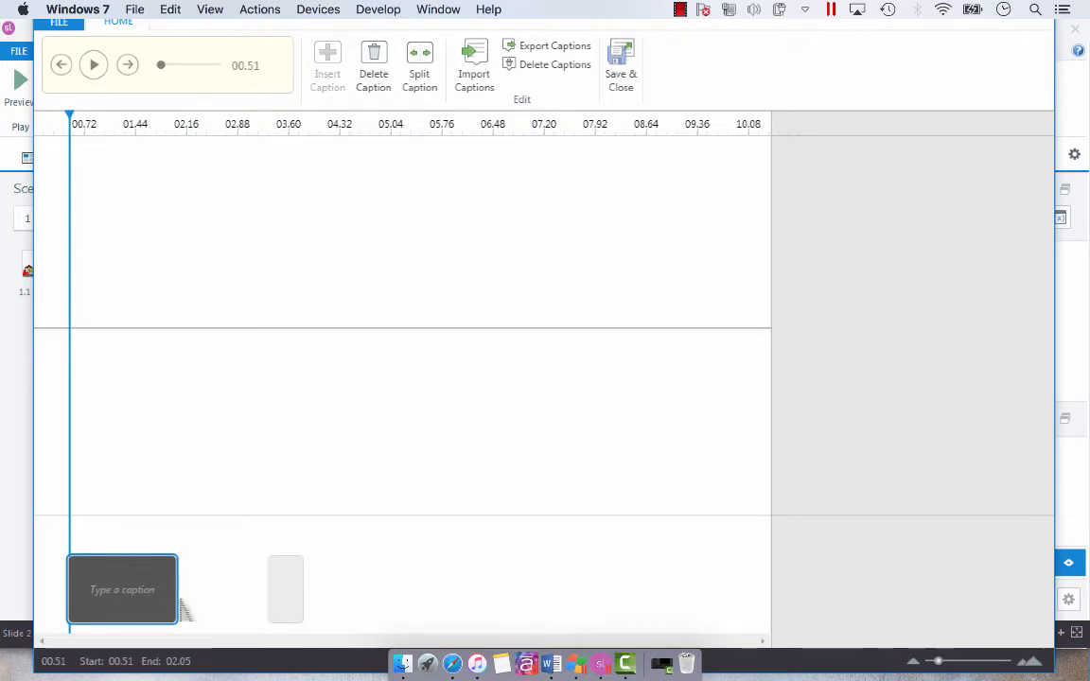
Extend the first caption to end at 3.33 s and enter "A truck whizzes by a quiet neighbourhood.".
drag(180, 607, 275, 595)
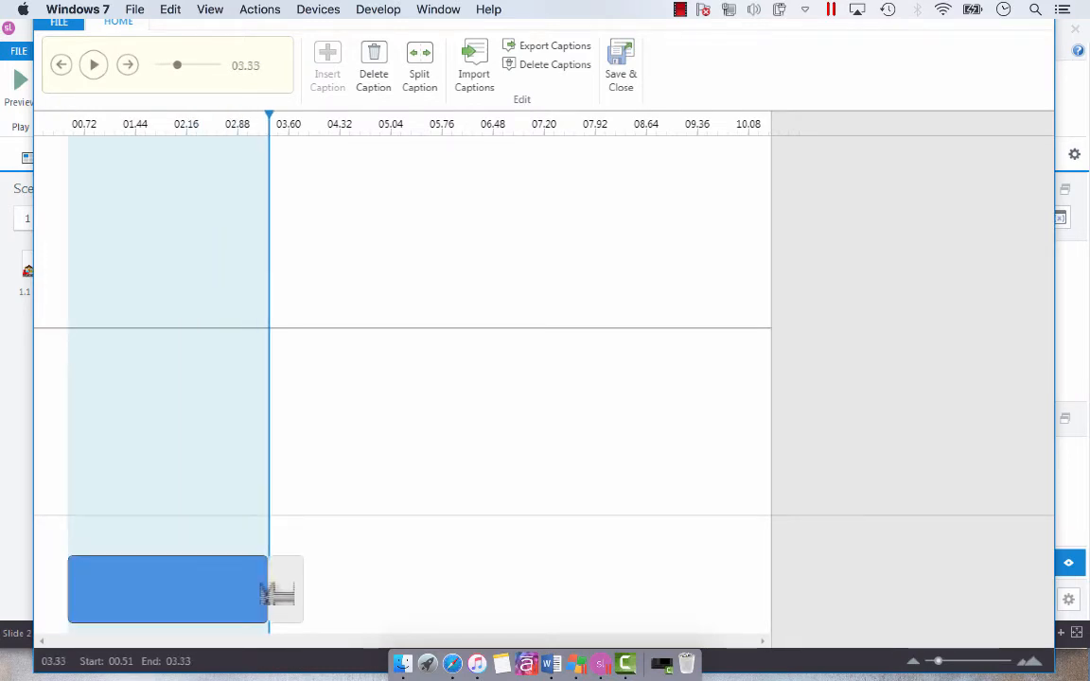
click(248, 589)
text(A)
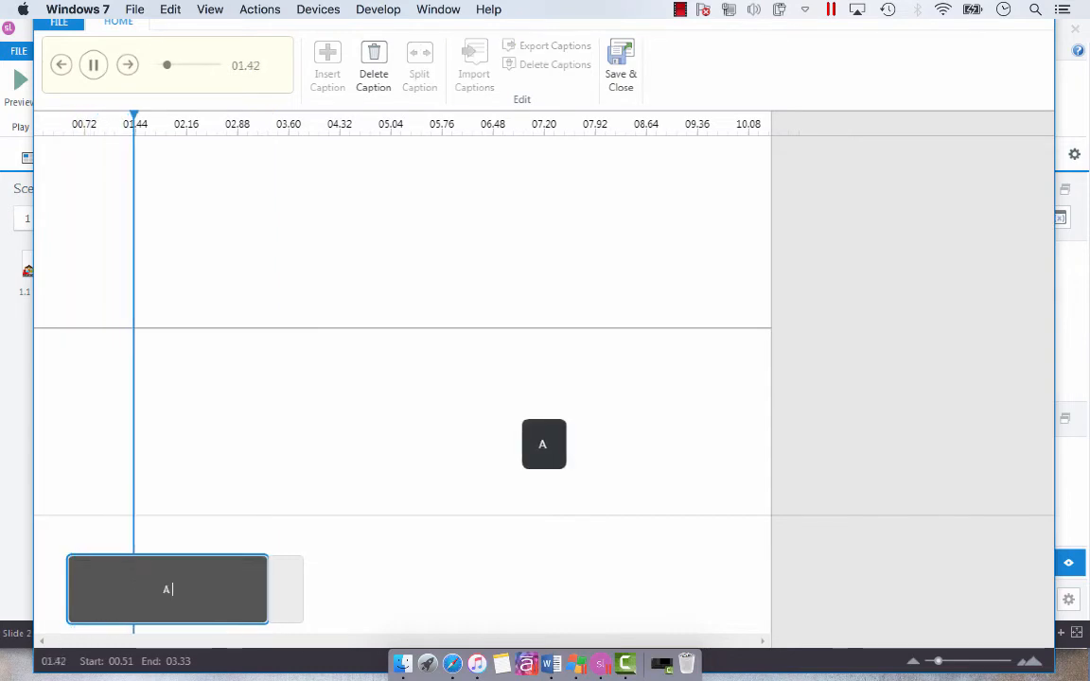
text( truck whiz)
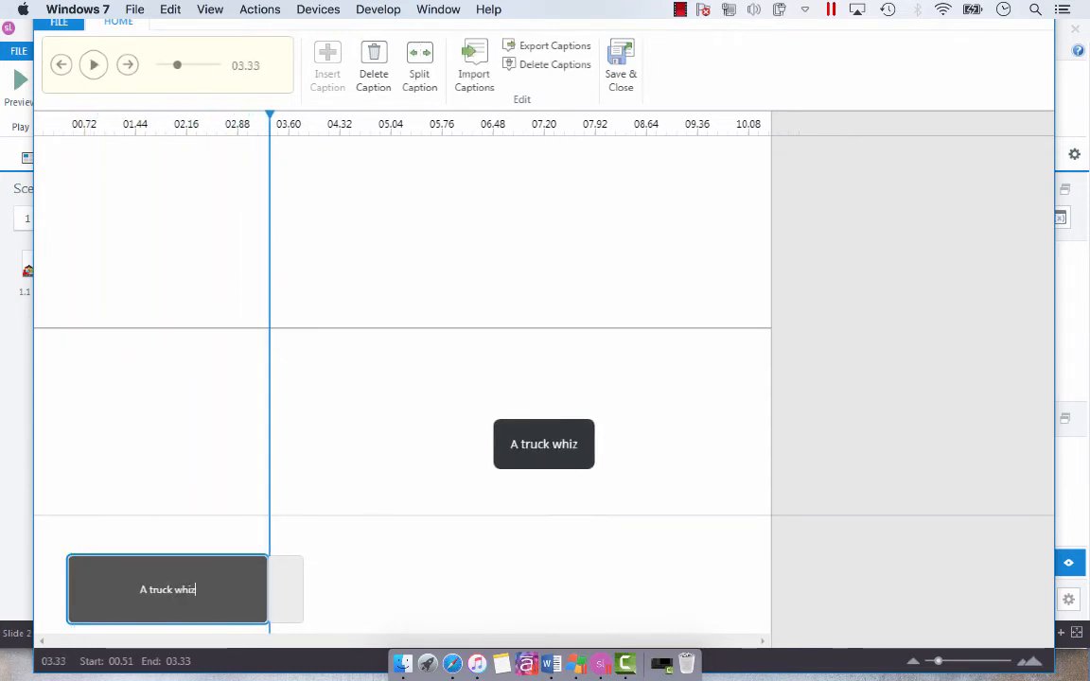
text(zes by a qu)
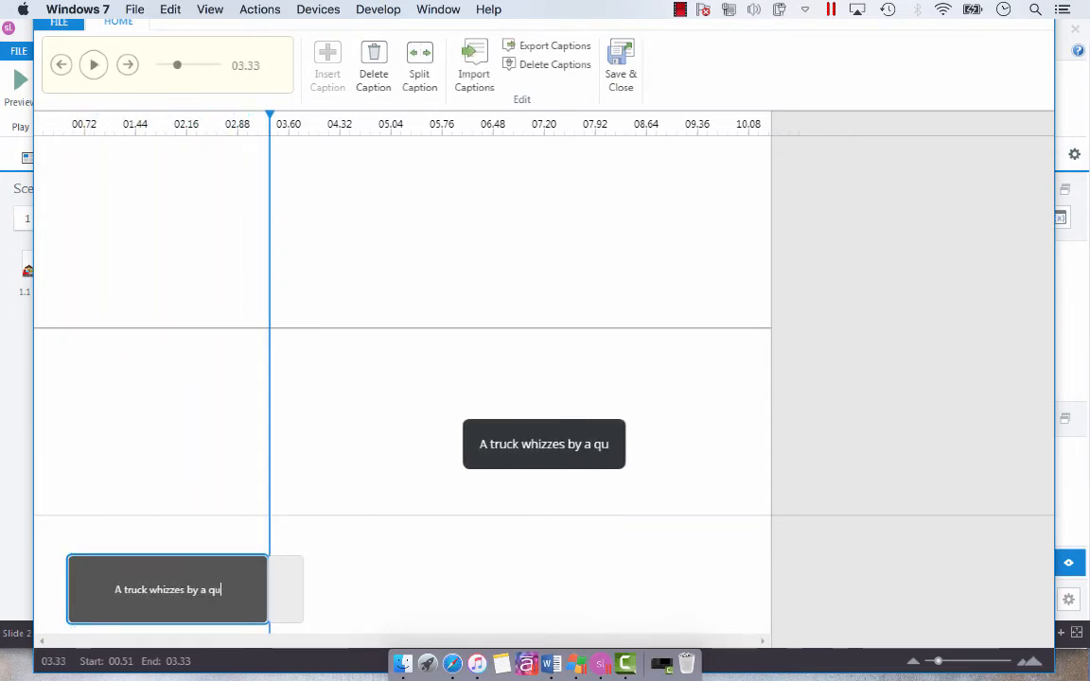
text(iet neighbour)
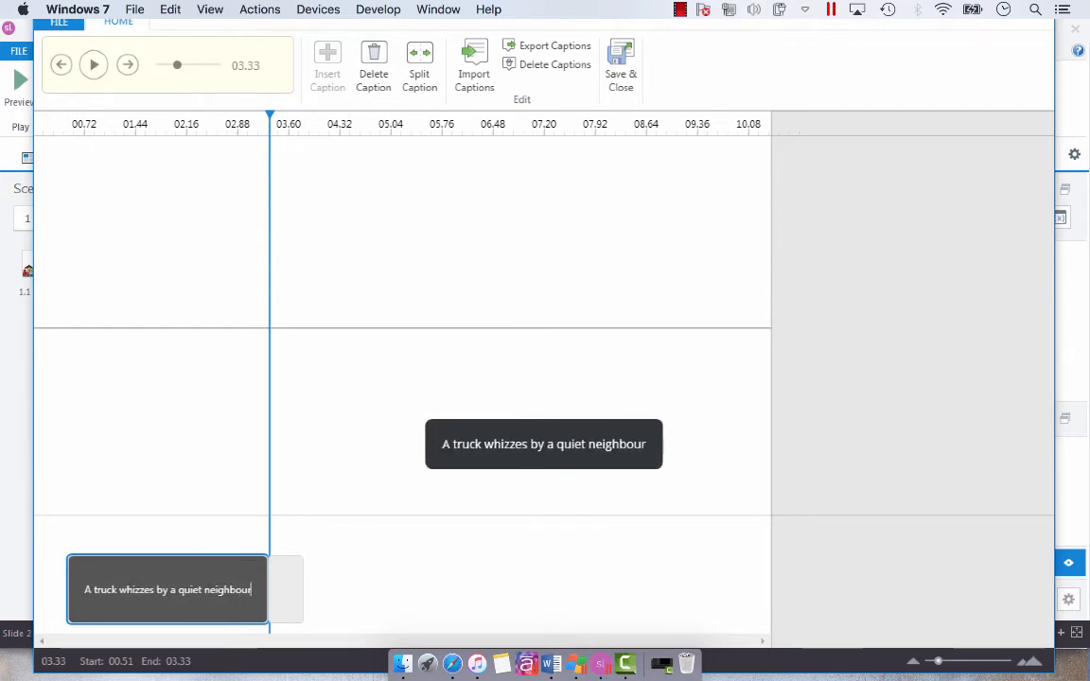
text(hood.)
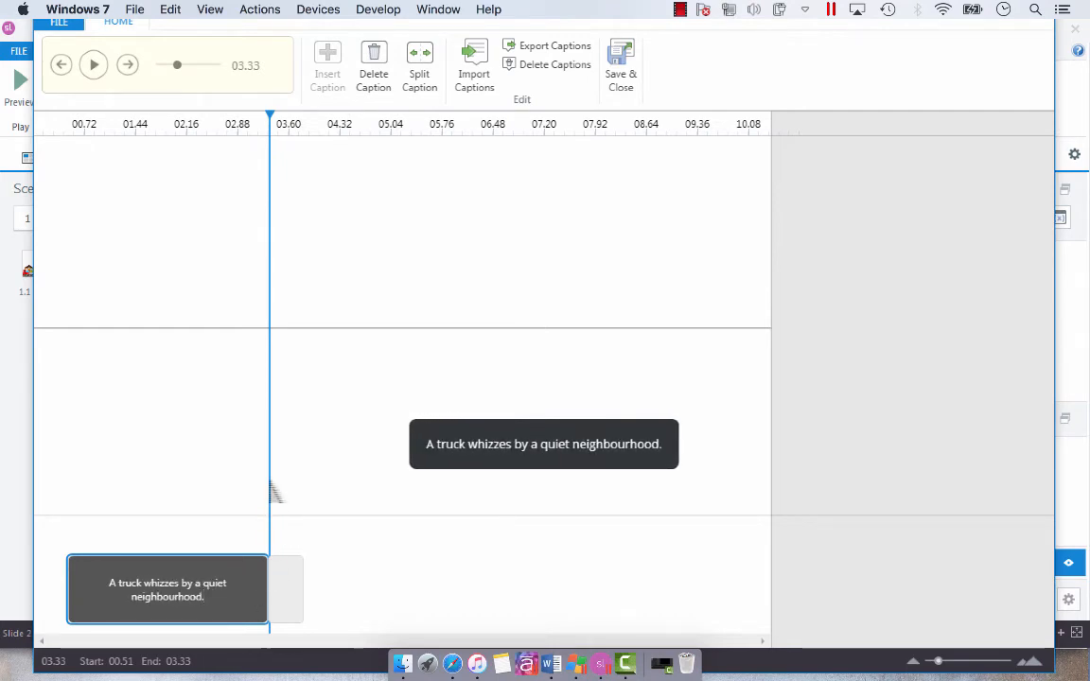
Shift the truck caption to start at 0.32 s and shorten it to end at 2.01 s.
click(280, 591)
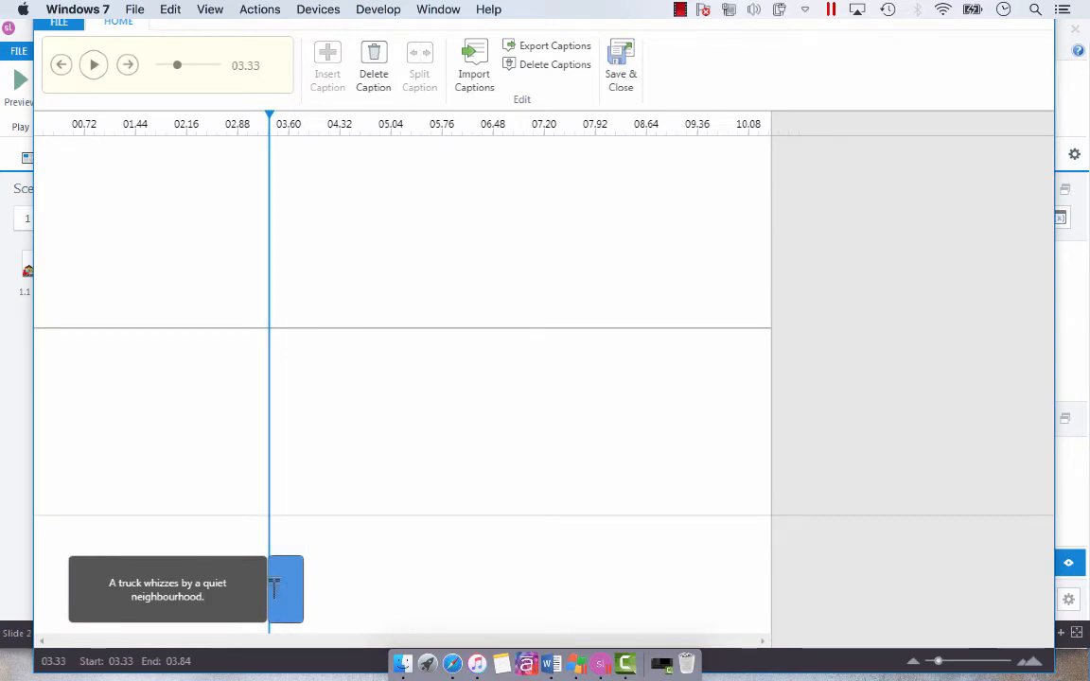
click(198, 572)
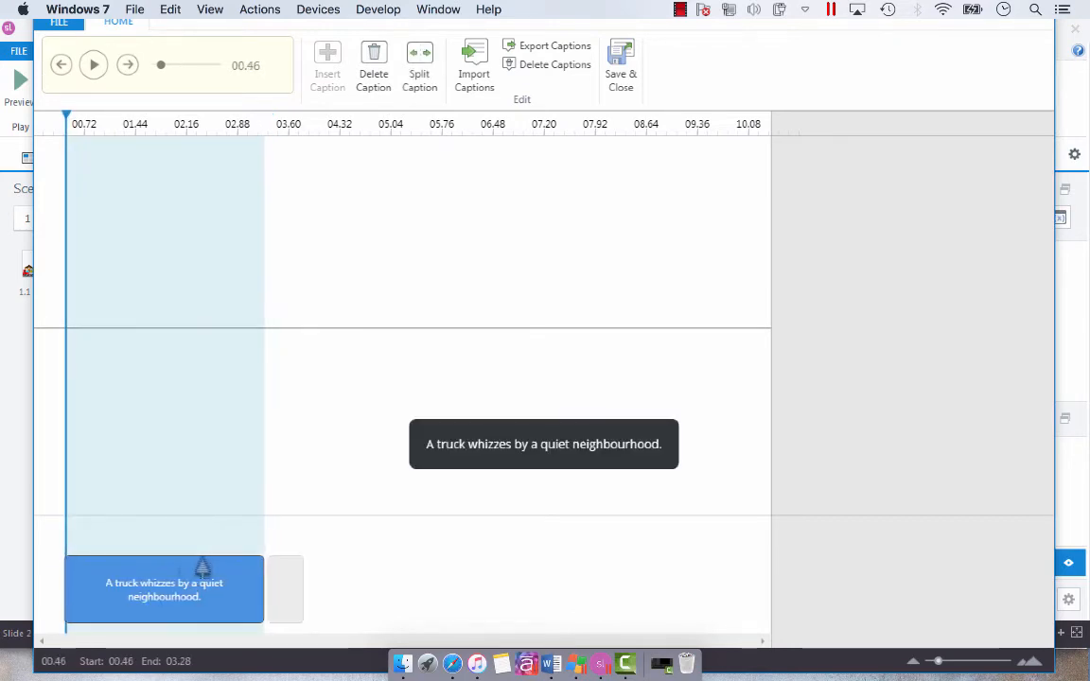
drag(192, 568, 192, 567)
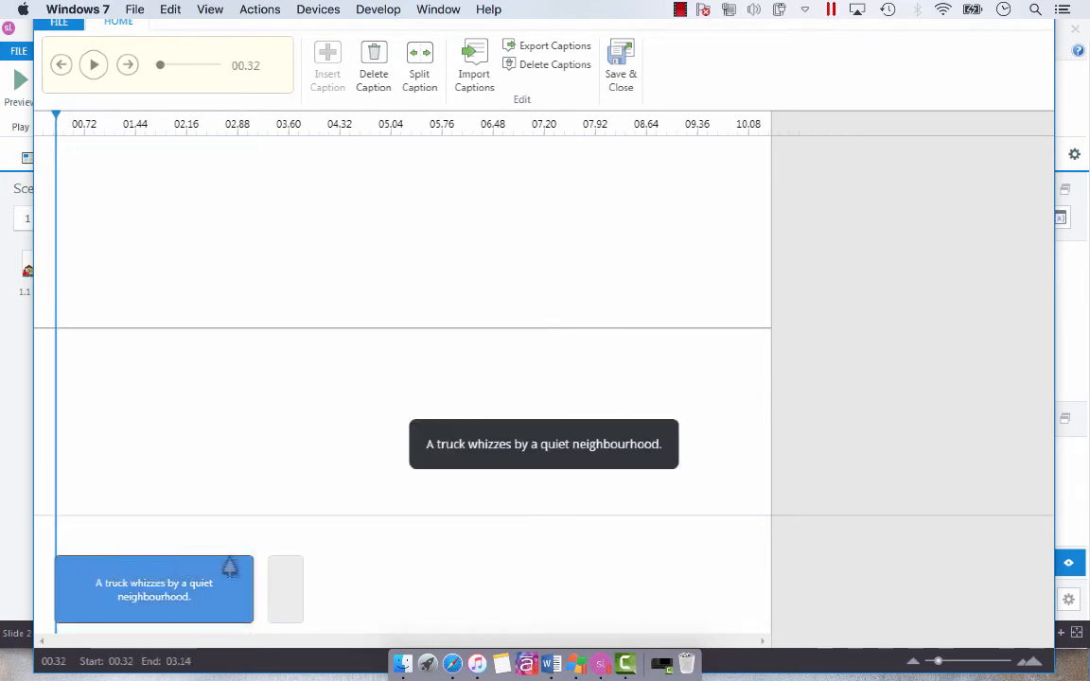
drag(252, 604, 176, 606)
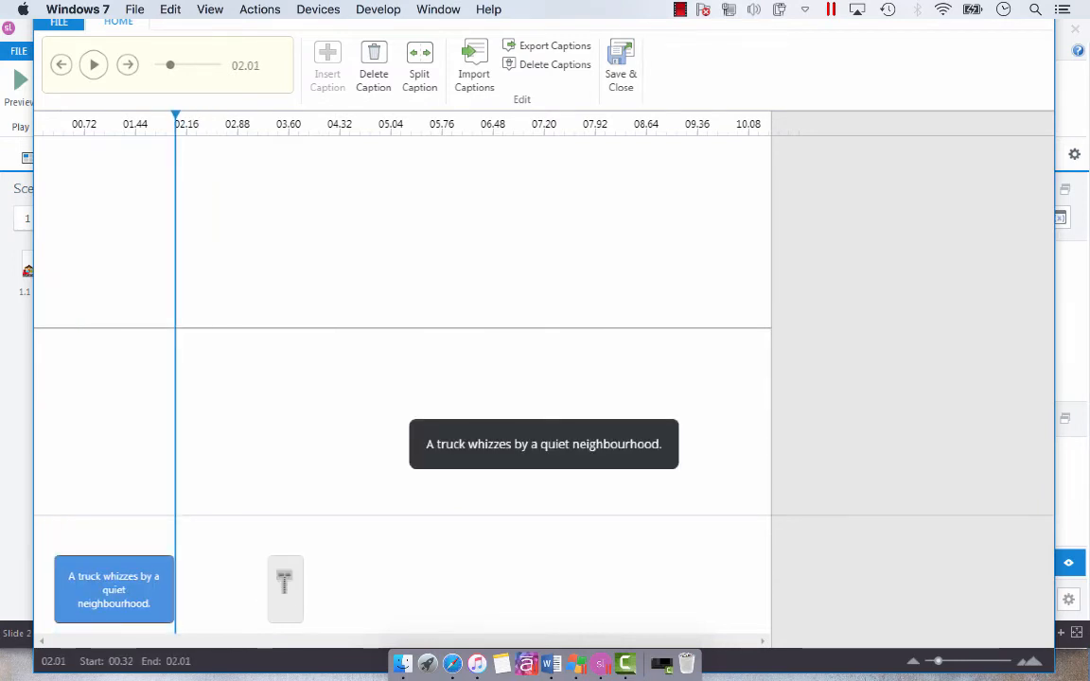
Extend the second, blank caption block backwards so it starts at 2.25 s.
click(269, 598)
drag(271, 598, 200, 604)
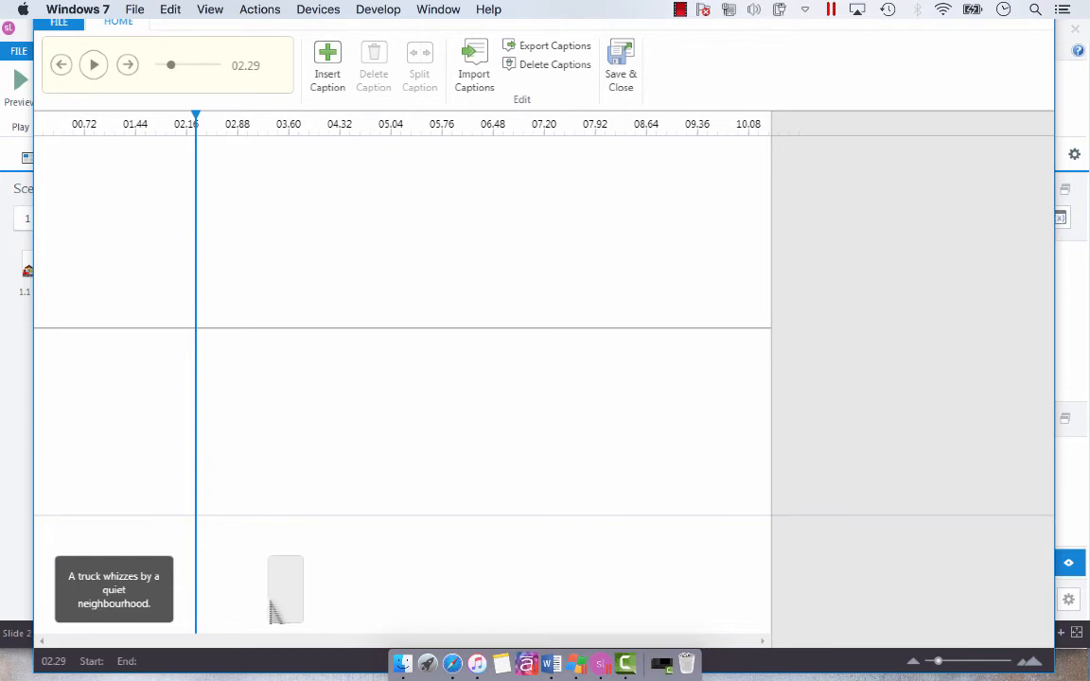
click(273, 608)
drag(273, 609, 231, 617)
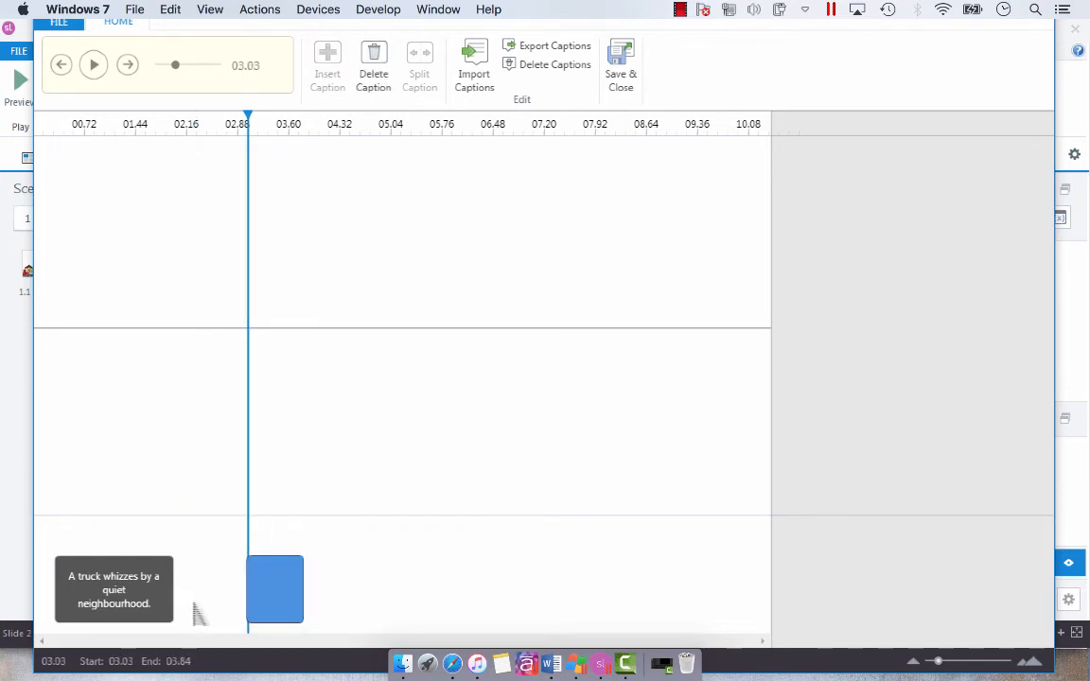
drag(252, 601, 194, 601)
Enter "A child runs outside to see what the fuss is about." as the text of the second, blank caption.
click(274, 587)
click(268, 605)
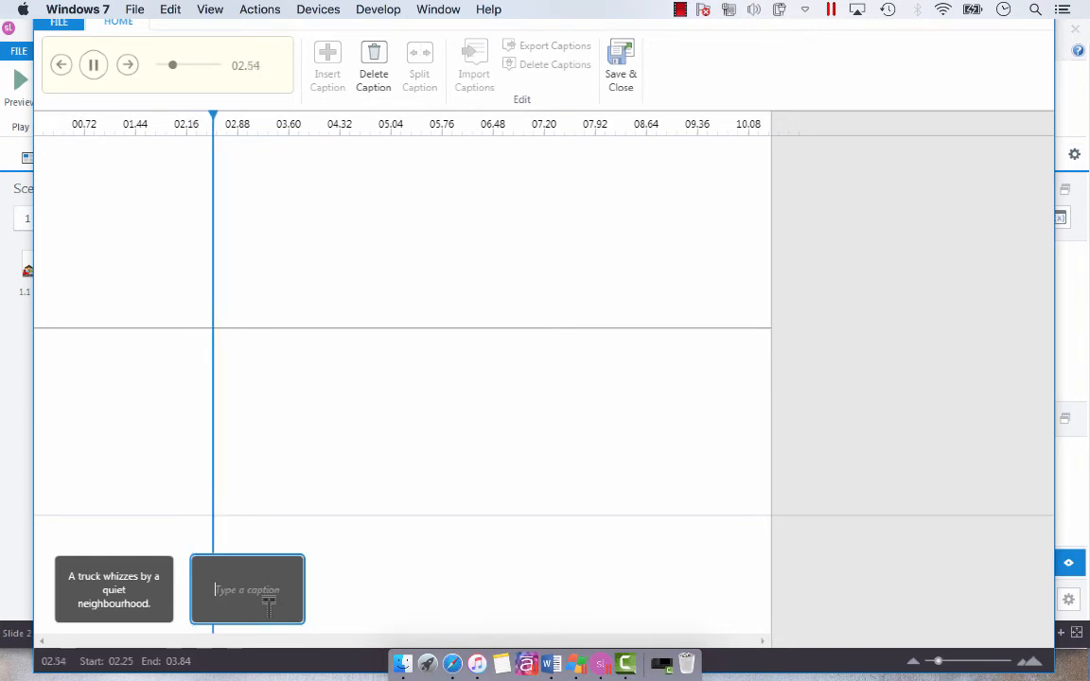
text(A child )
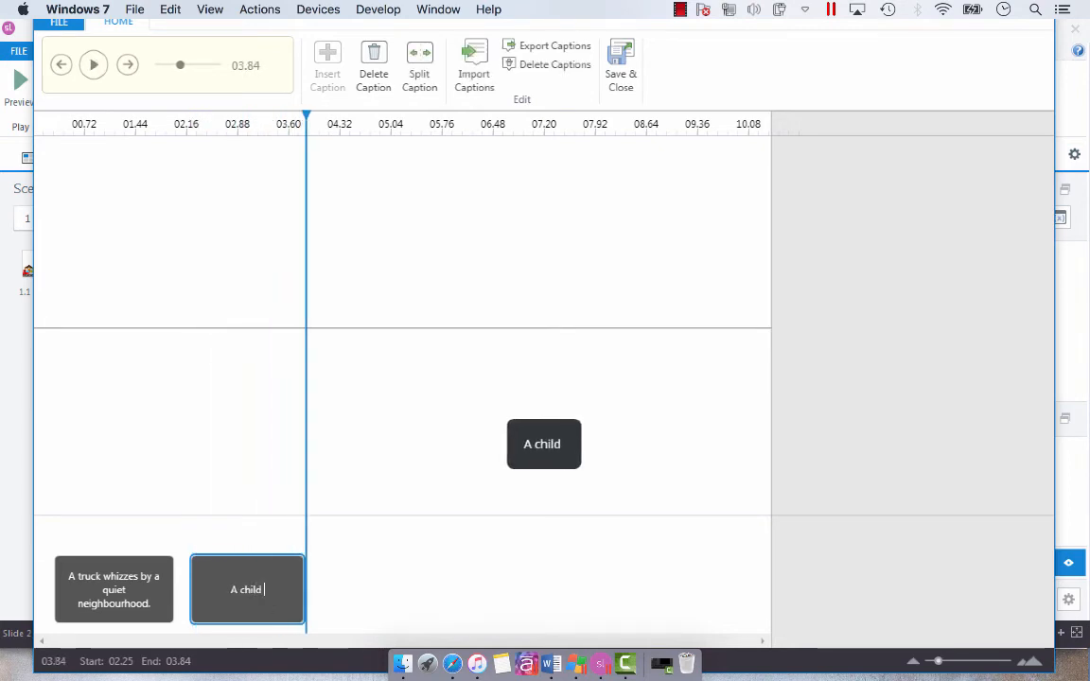
text(runs outside)
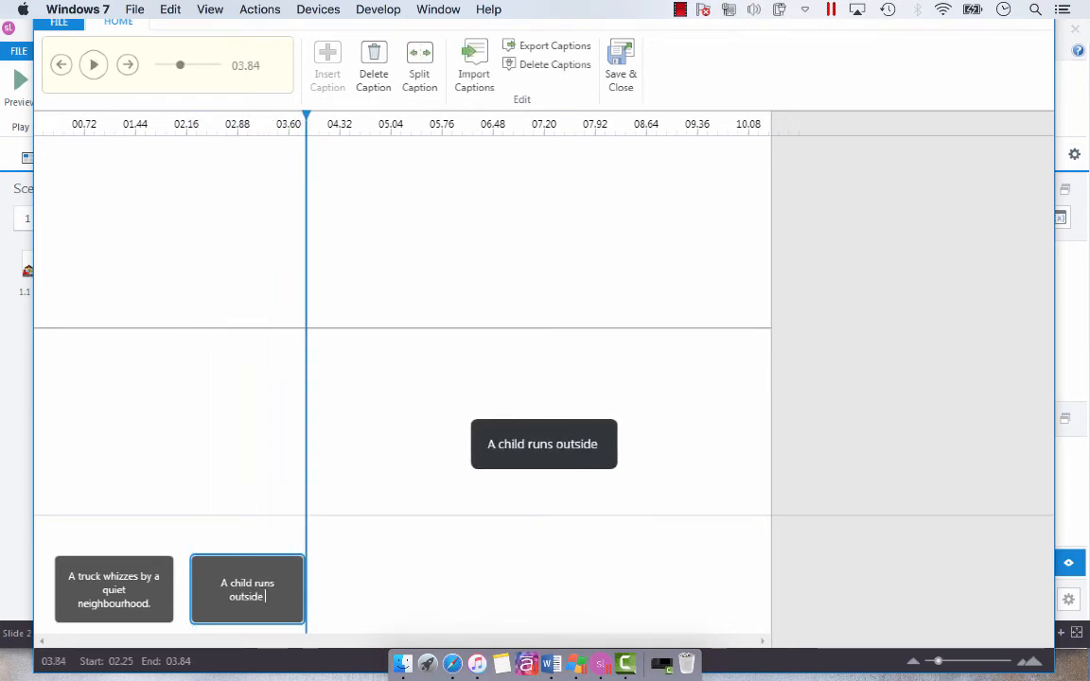
text( to see what the)
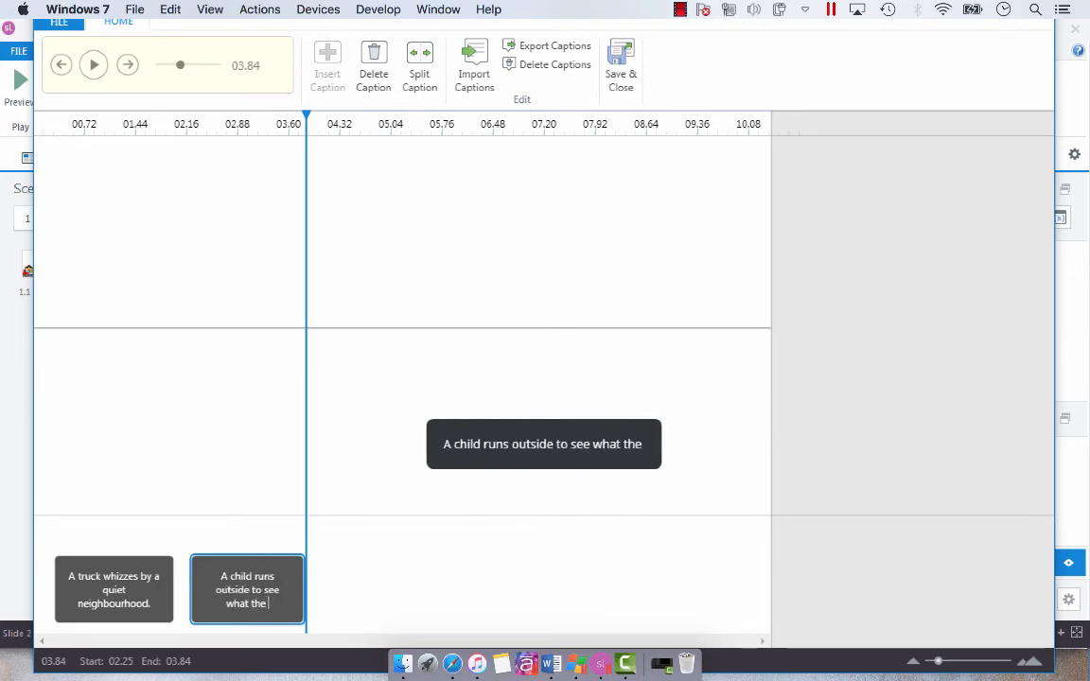
text( fuss is about.)
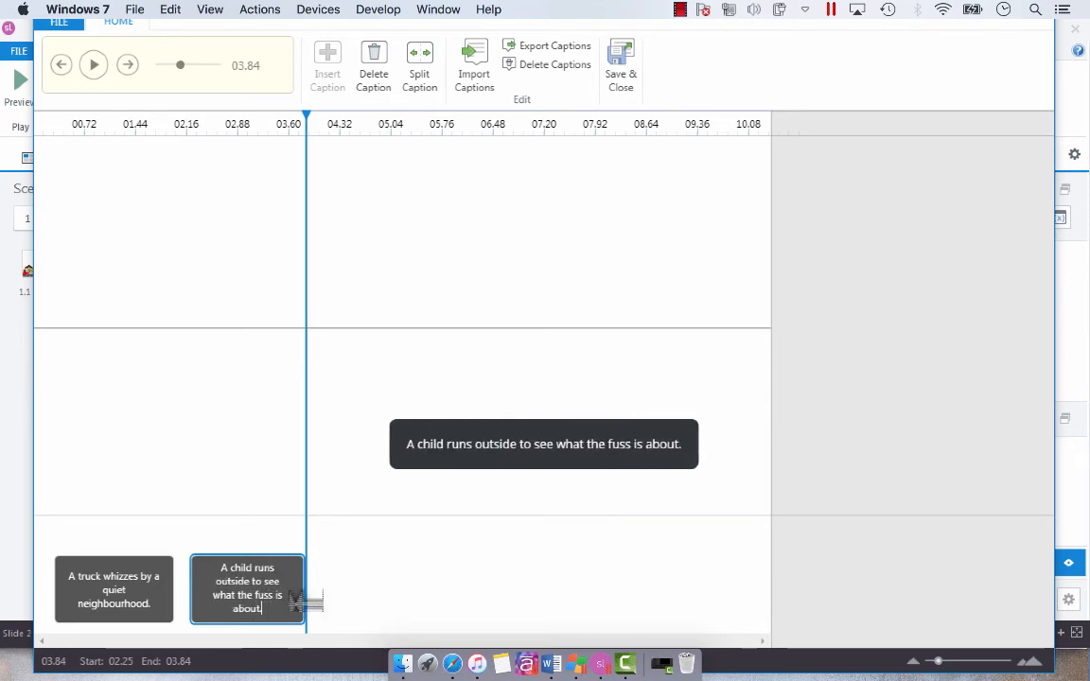
Extend the child caption to end at 5.02 s, and save the captions and close the caption editor.
drag(306, 601, 392, 592)
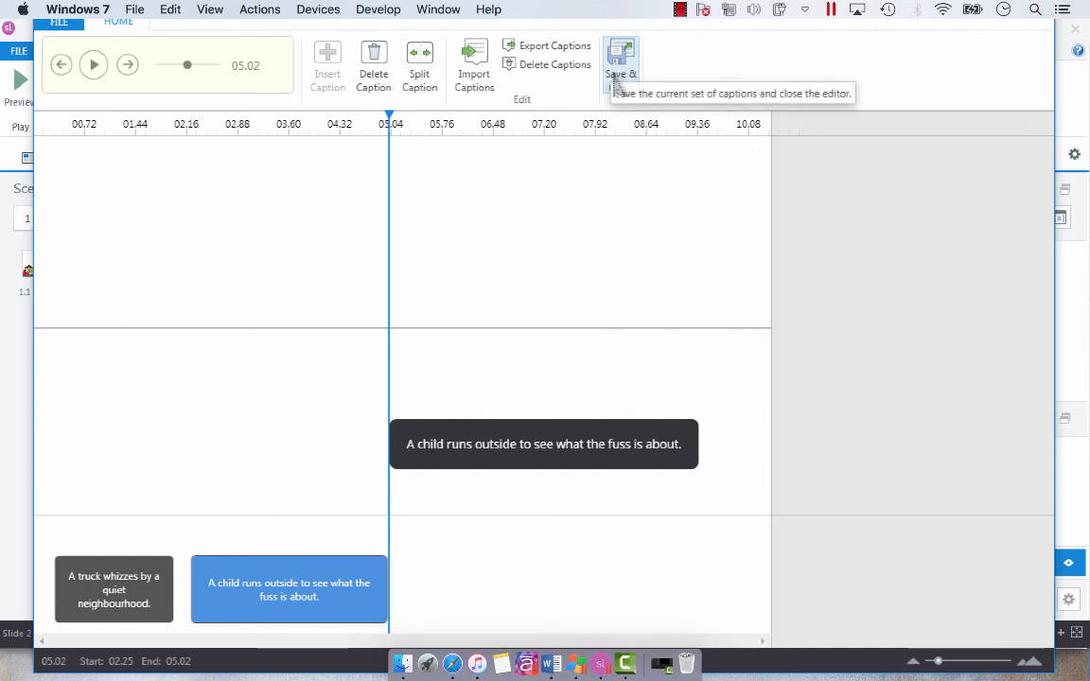
click(617, 84)
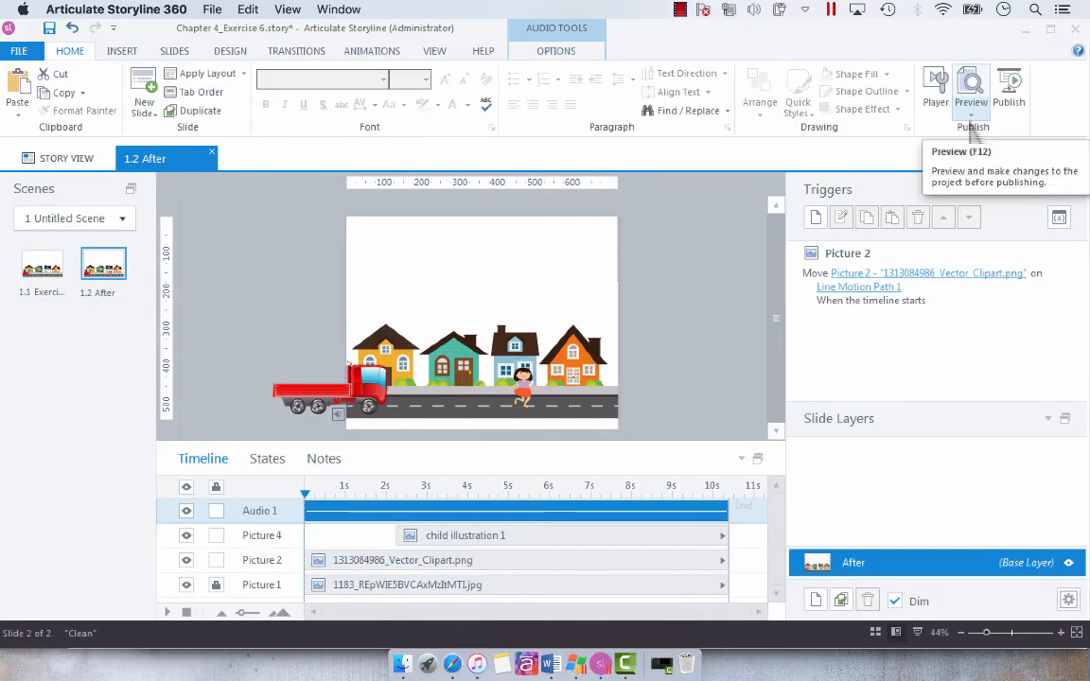
Preview only the current slide to check the closed captions against the animation, and close the preview.
click(971, 115)
click(995, 132)
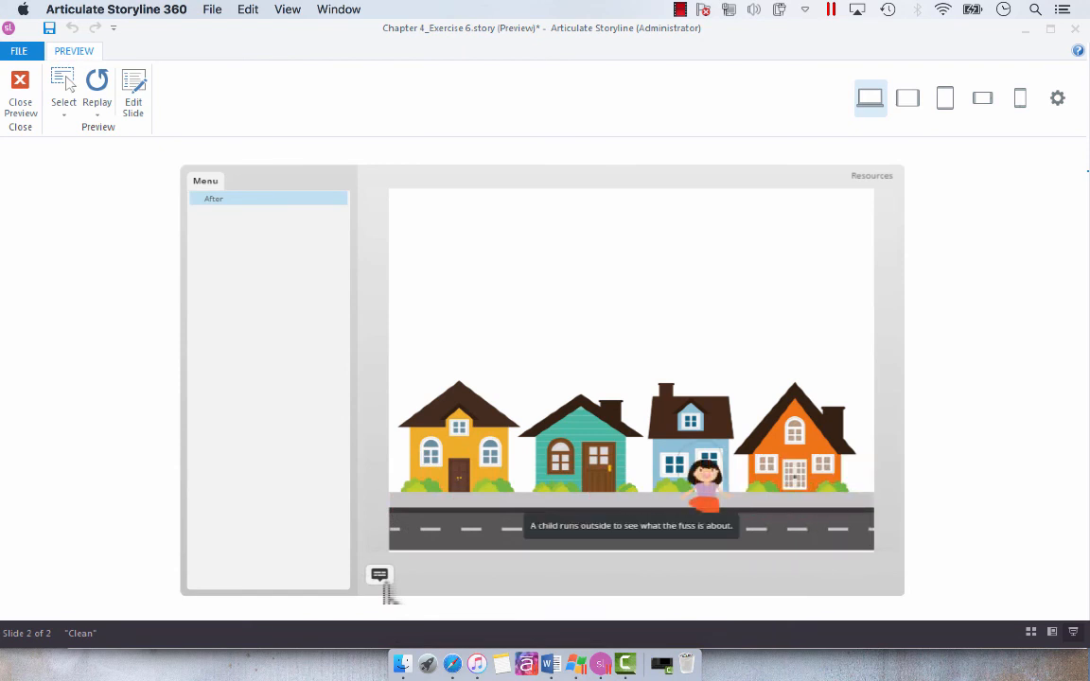
click(24, 131)
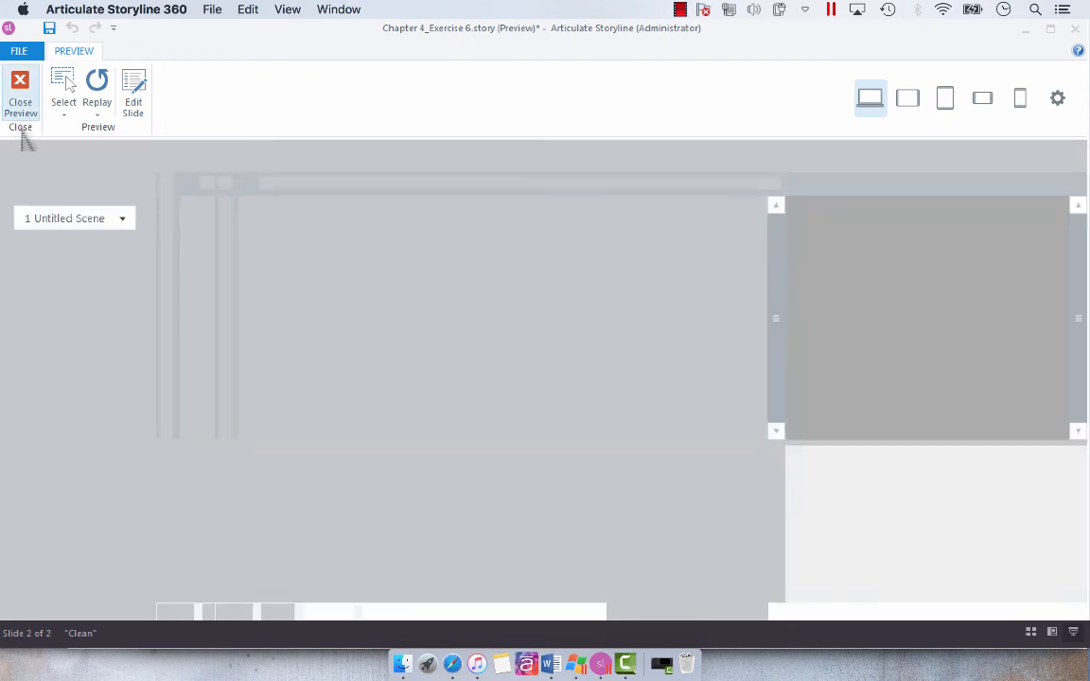